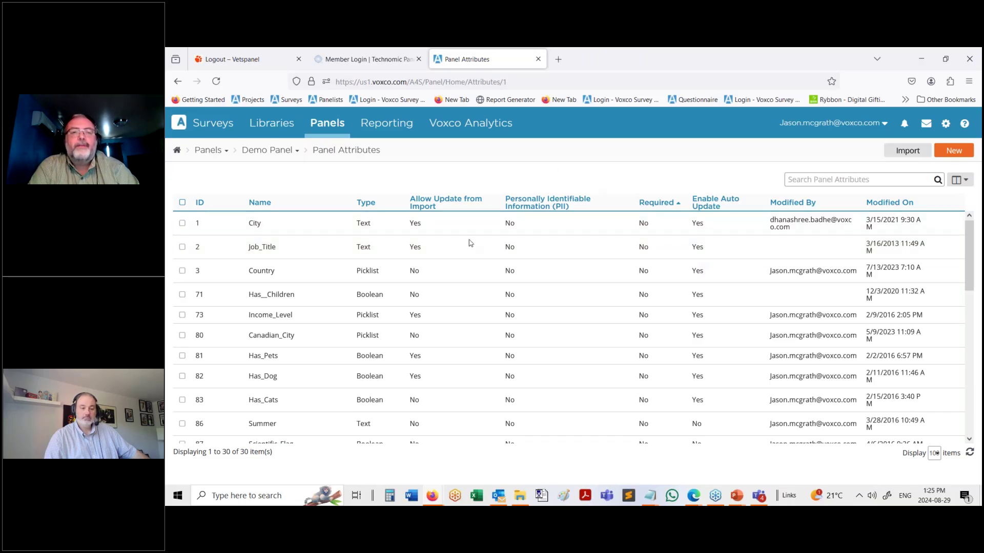
- Open the Demo Panel's panelist imports and collapse the import options to review the import history
left_click(267, 150)
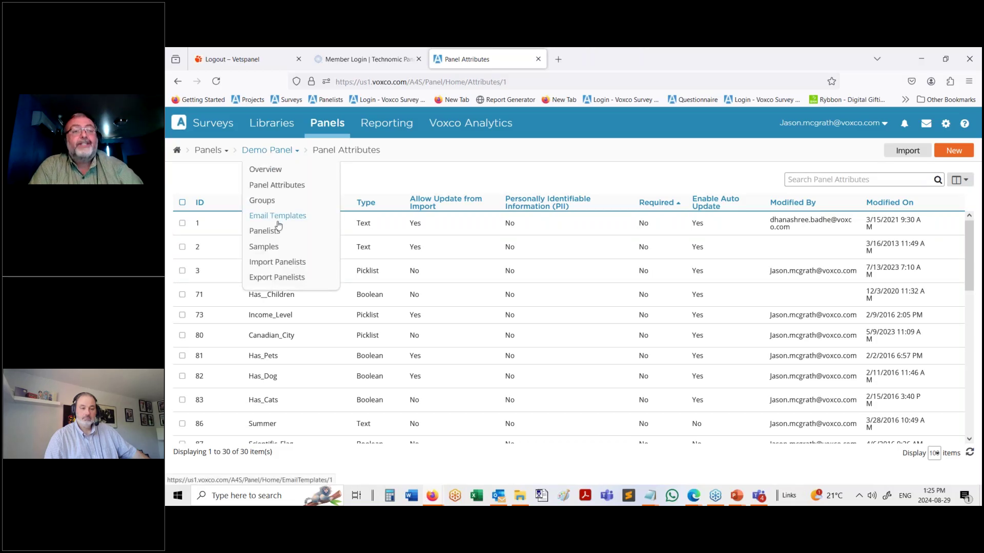
left_click(279, 263)
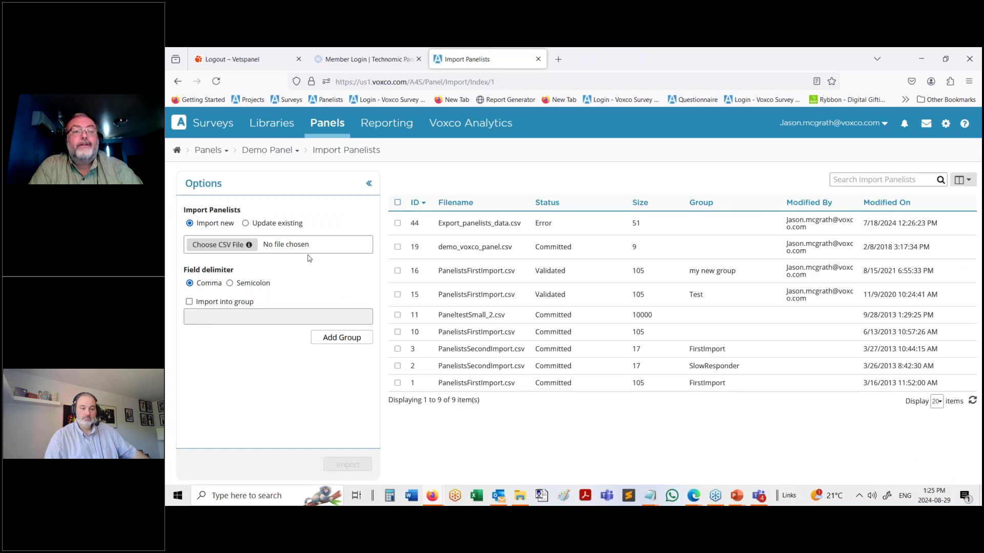
left_click(368, 184)
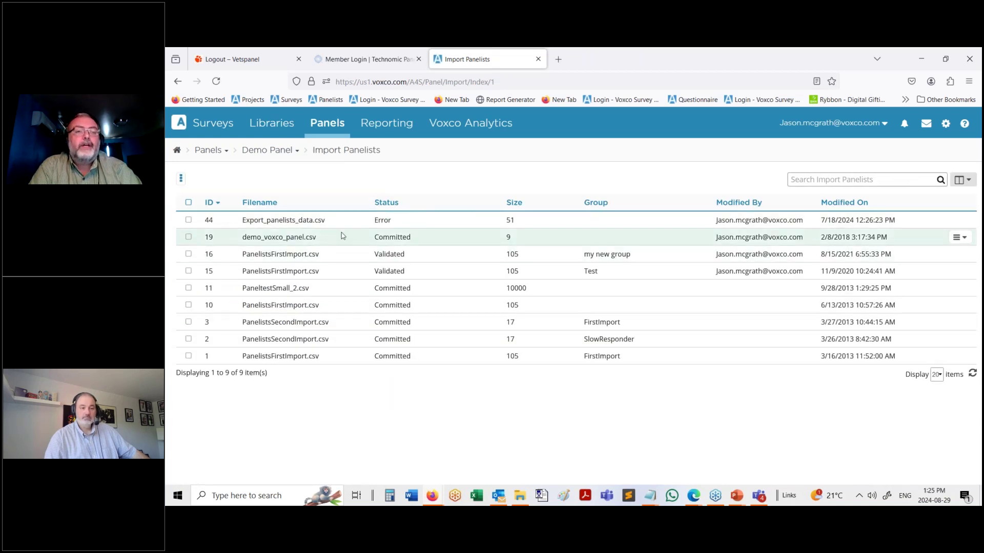
double_click(426, 255)
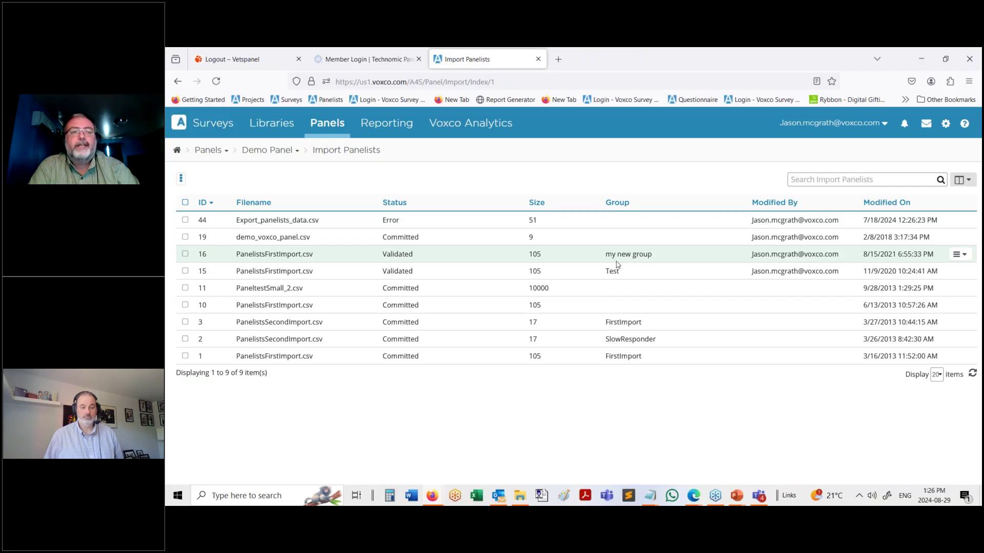
- Open the Demo Panel's panelist list and view the surveys linked to the second listed panelist
left_click(269, 151)
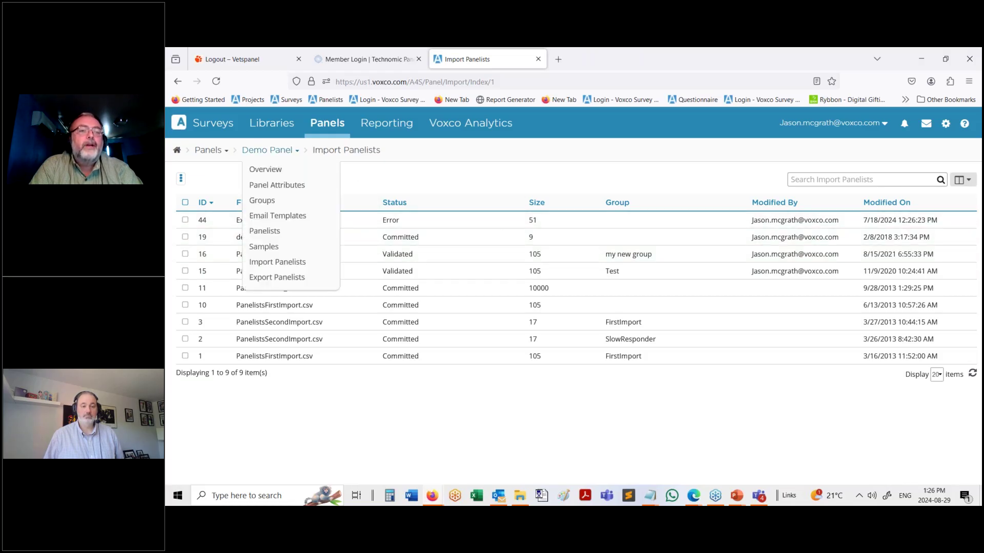
left_click(264, 231)
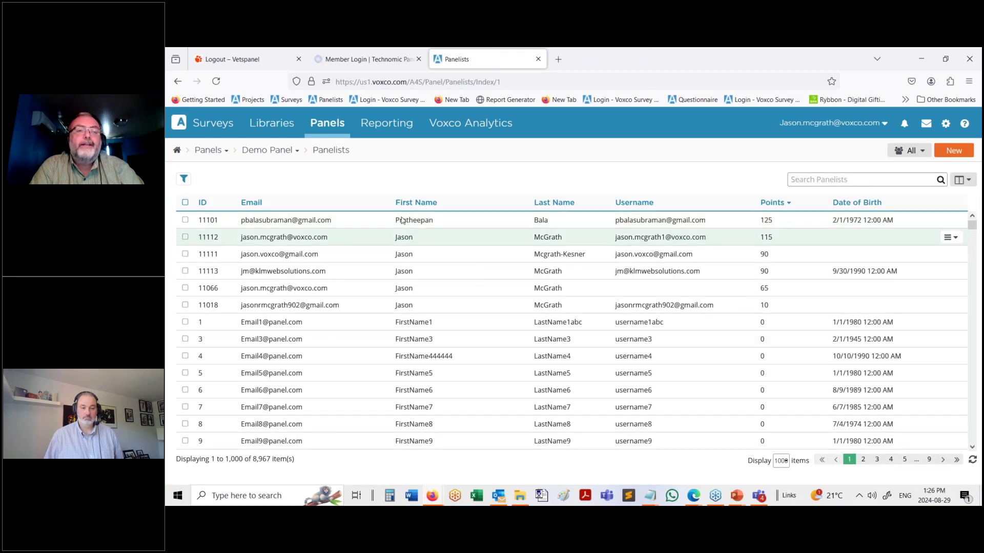
left_click(948, 247)
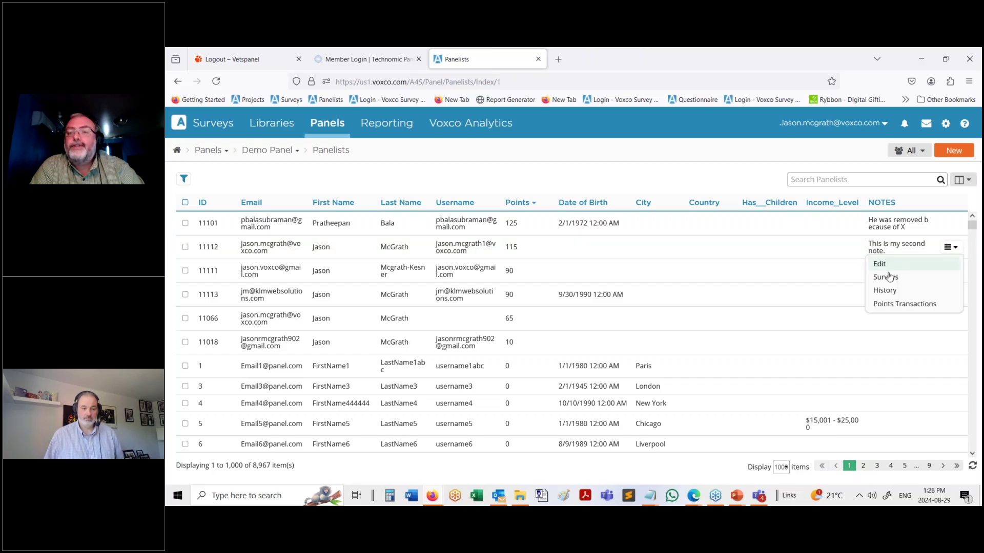
left_click(886, 277)
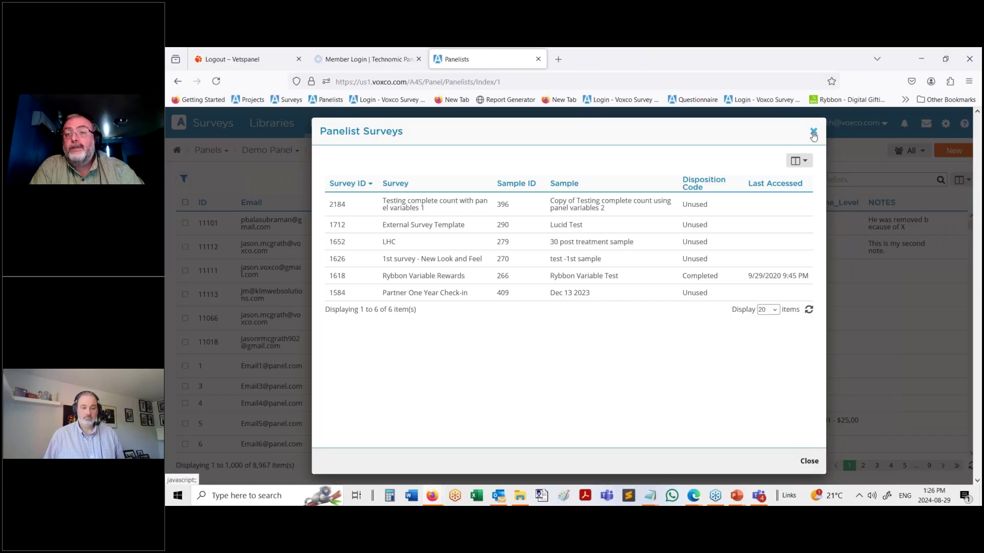
left_click(845, 164)
- View the points transactions of the second listed panelist and close them
left_click(950, 247)
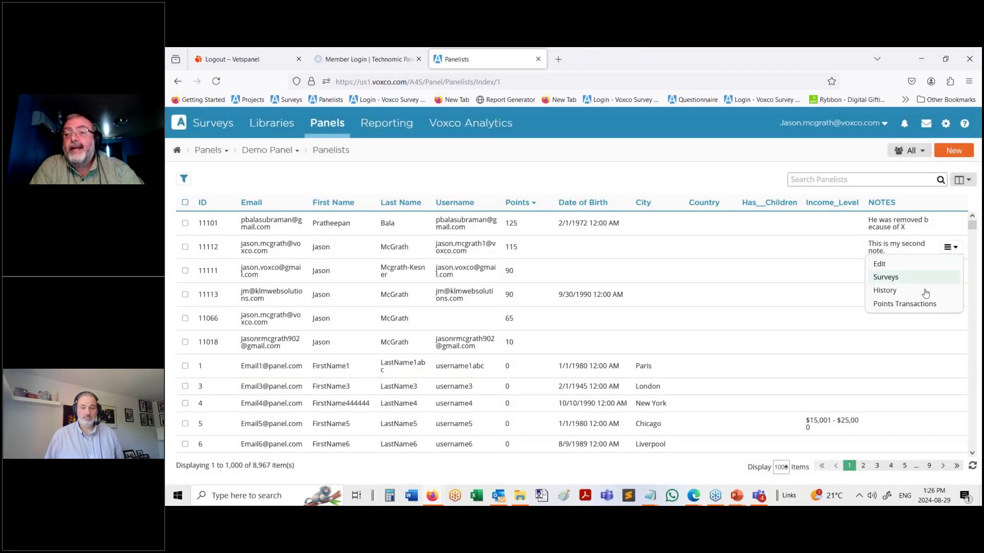
left_click(915, 309)
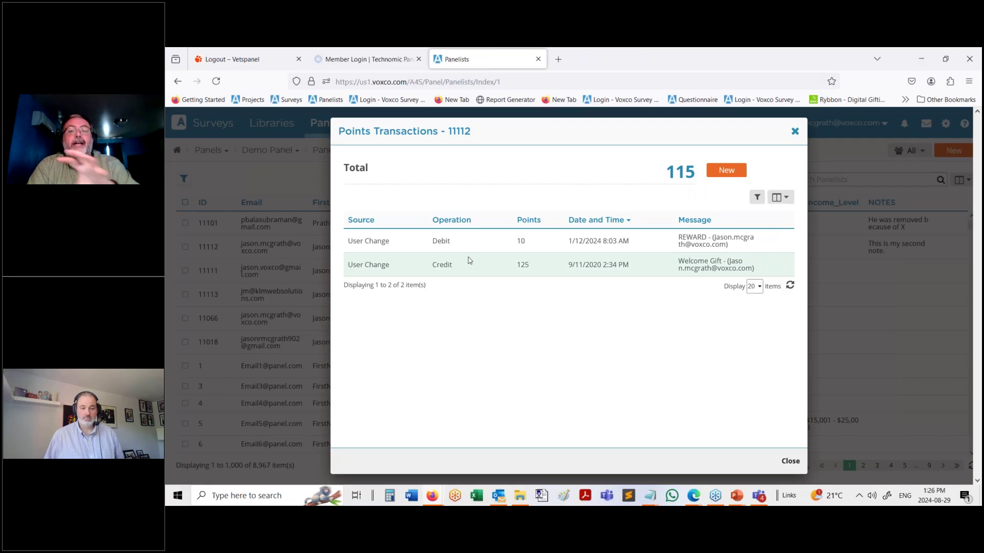
left_click(797, 131)
- Open the second listed panelist's record for editing, list its saved versions, and close it without changes
left_click(948, 247)
left_click(896, 263)
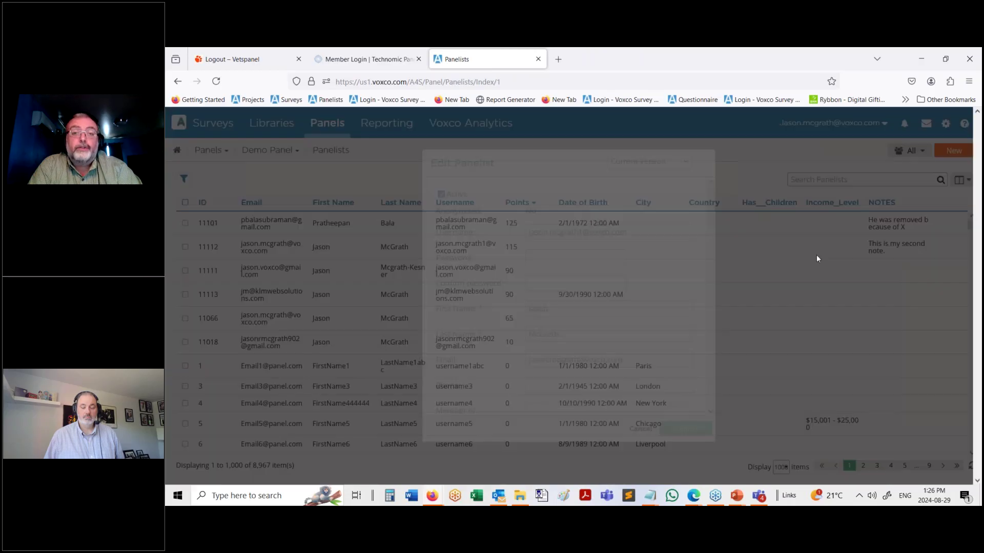
left_click(668, 163)
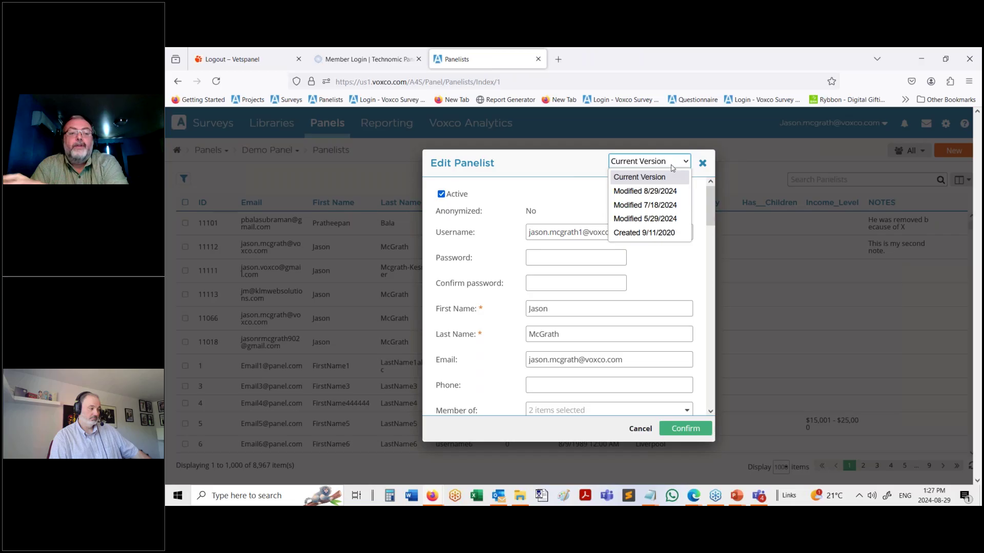
left_click(703, 163)
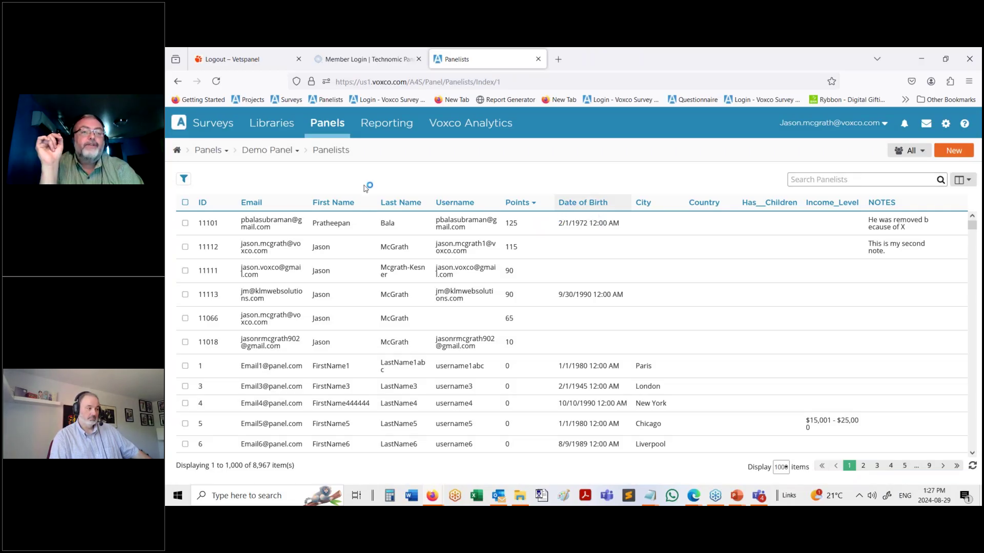
- Open the Demo Panel's samples and view the properties of the TOP PERFORM sample, including its maximum size
left_click(269, 150)
left_click(278, 250)
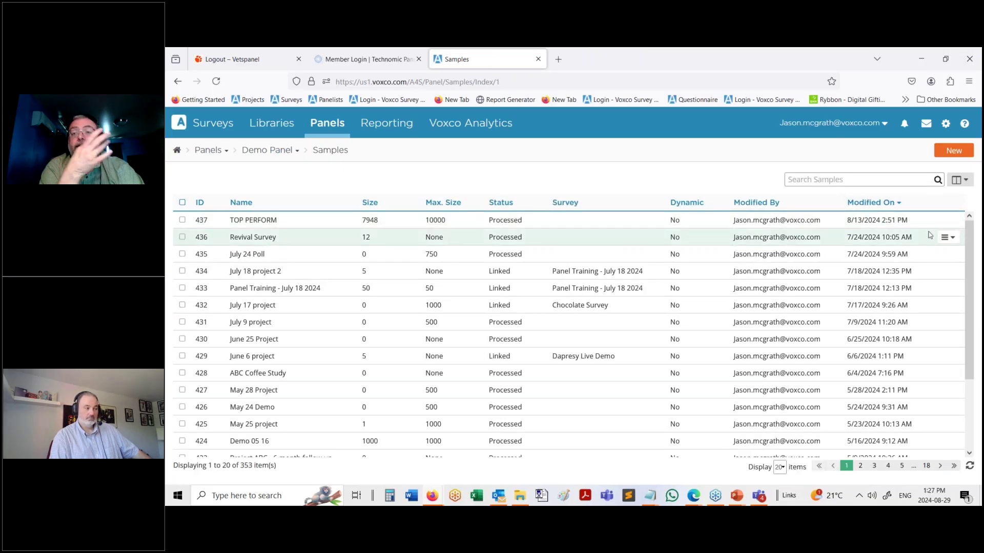
left_click(947, 221)
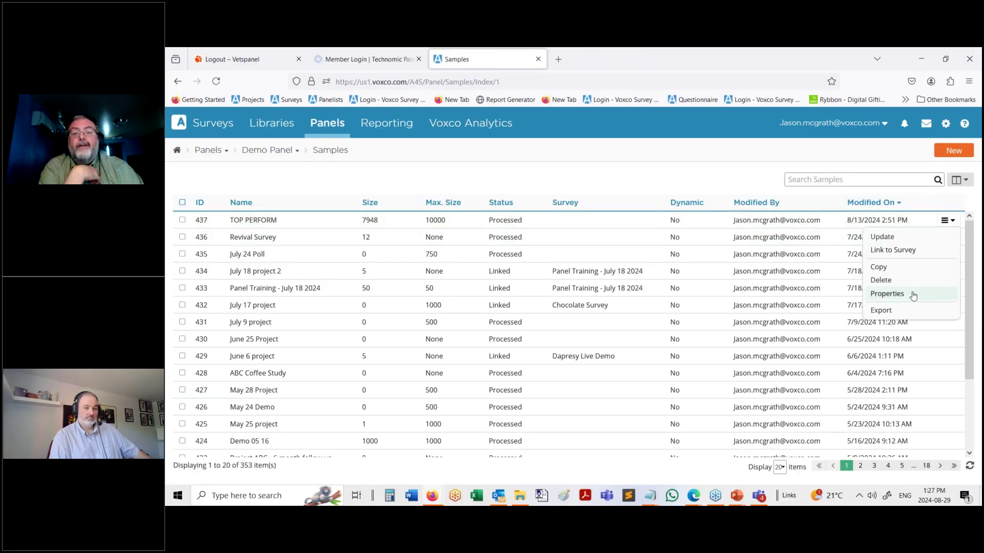
left_click(887, 294)
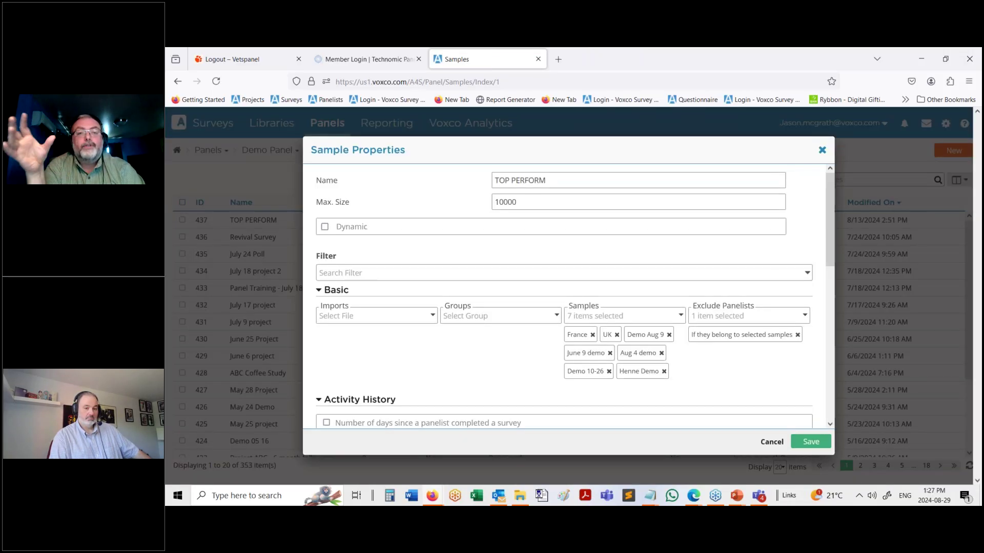
left_click(537, 205)
double_click(537, 206)
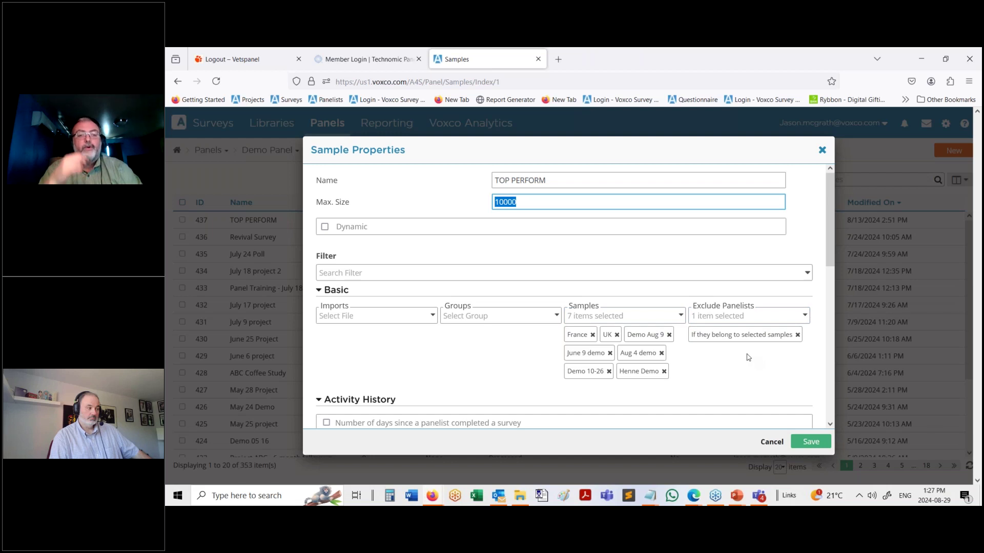
- Review the sample's Activity History, Attributes and Survey Data filters, and cancel the properties without saving
scroll(384, 277, "down", 2)
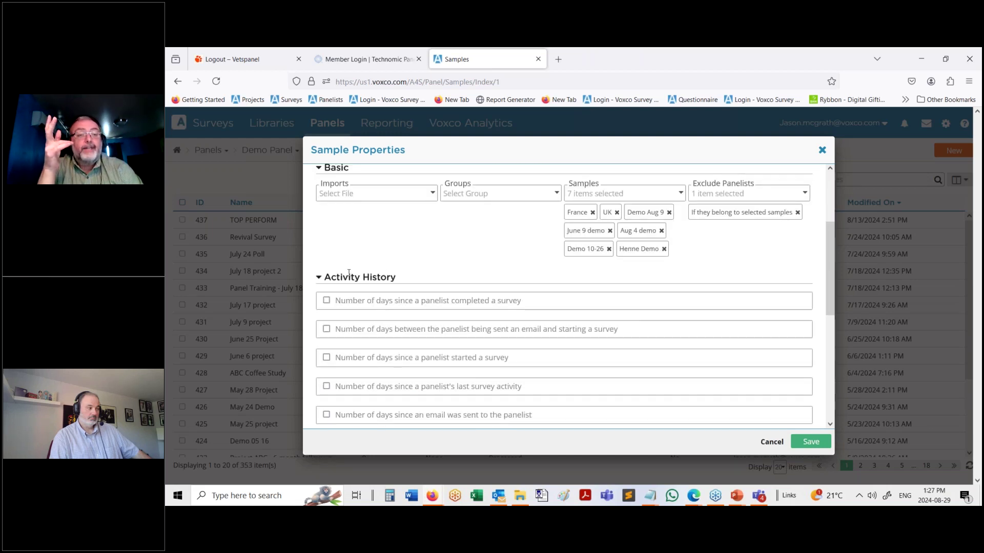
left_click_drag(326, 276, 399, 278)
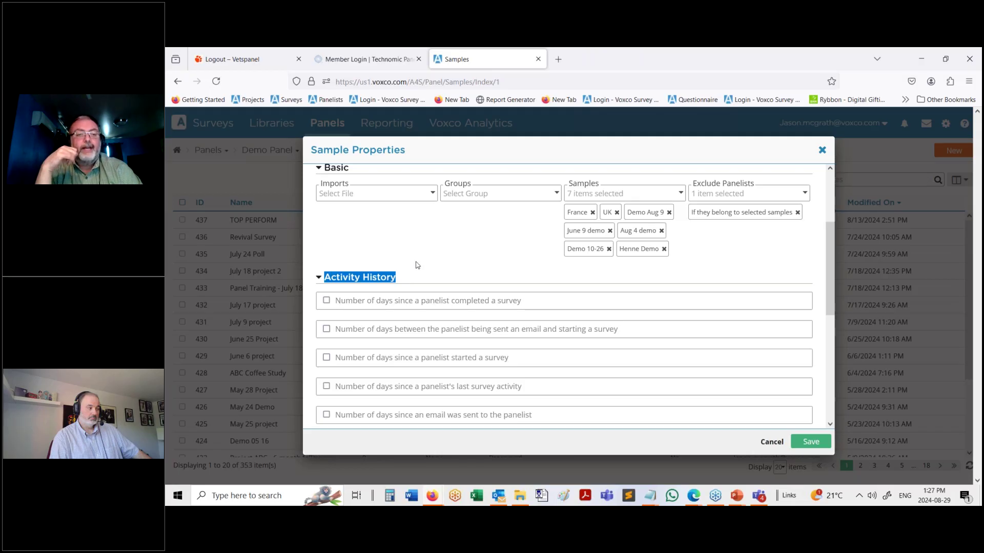
left_click(439, 255)
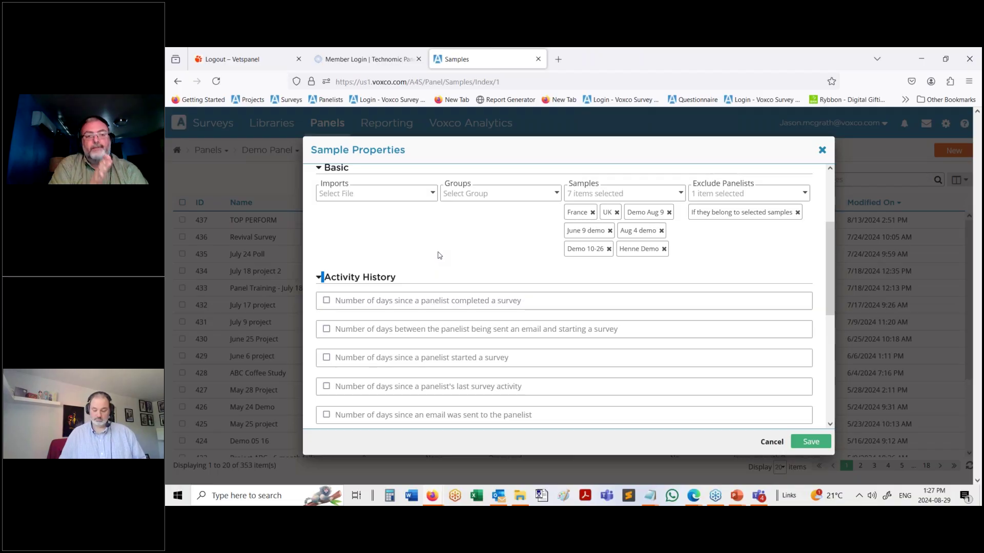
scroll(439, 255, "down", 5)
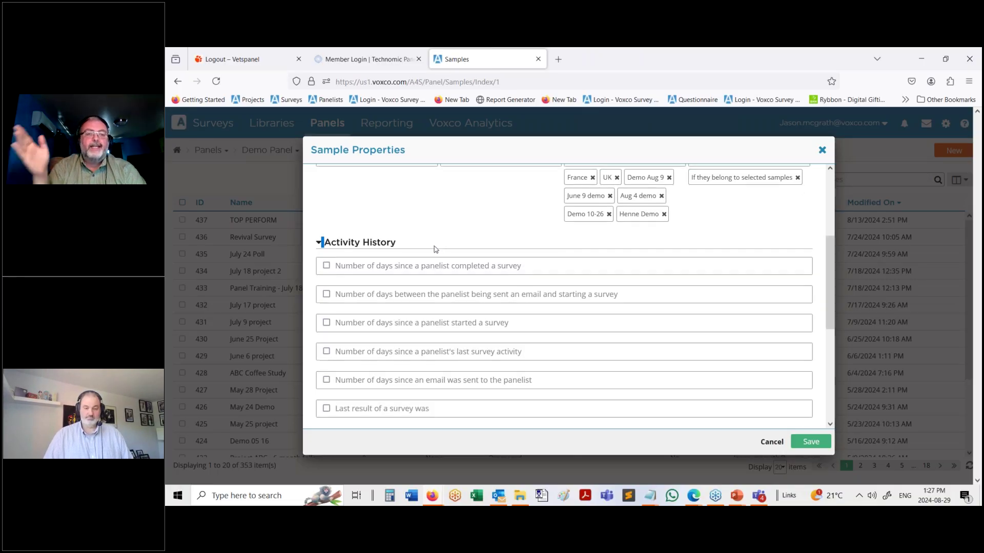
left_click_drag(316, 343, 367, 343)
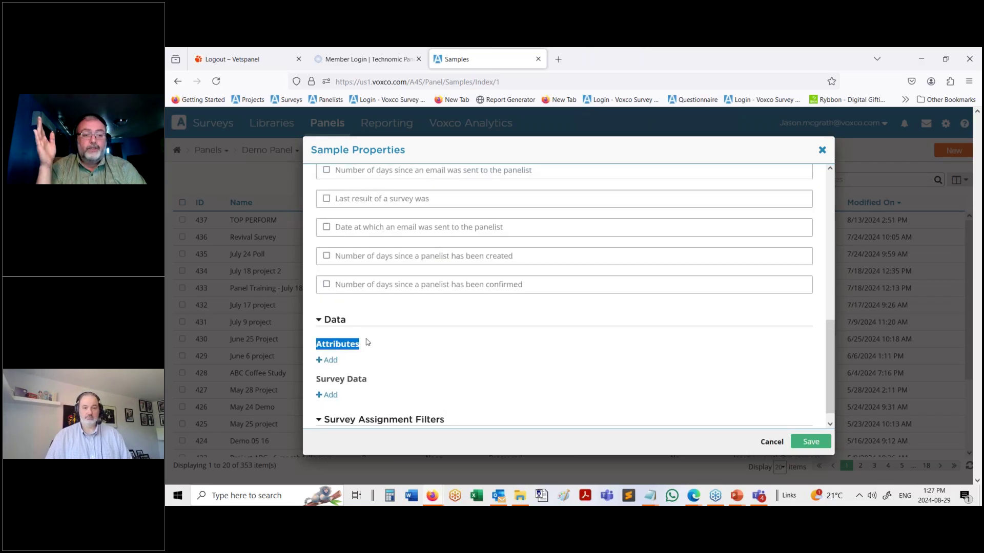
scroll(367, 340, "down", 1)
left_click_drag(314, 366, 393, 367)
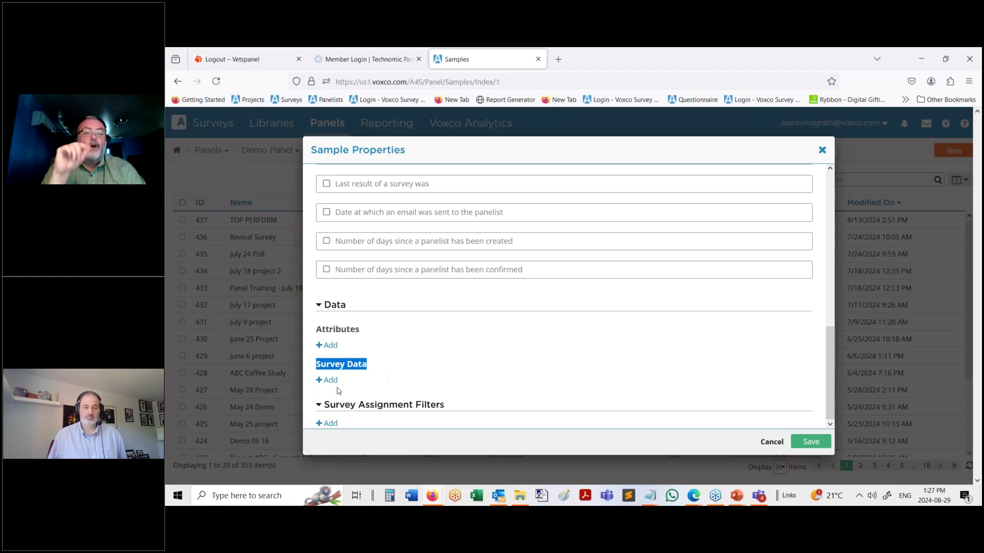
left_click(773, 442)
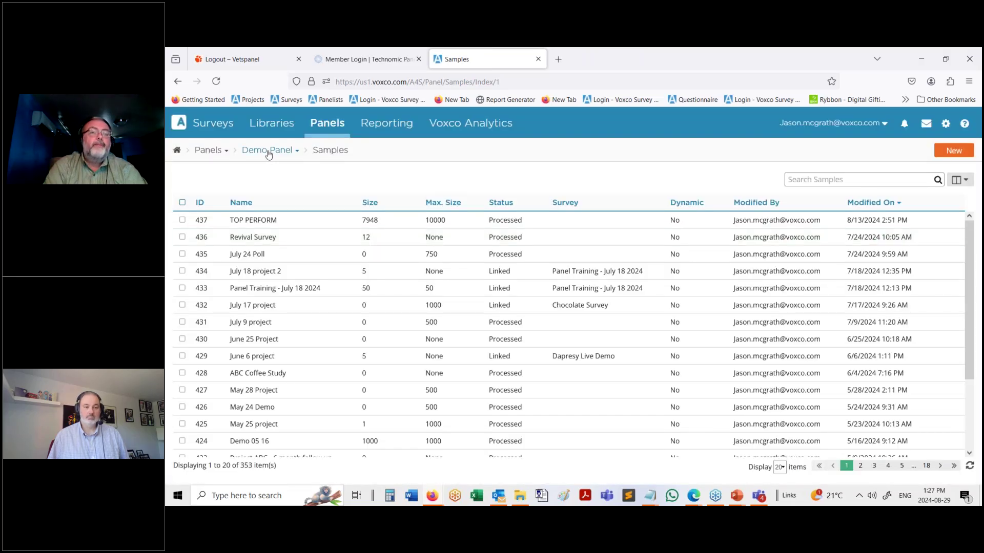
- Open the Demo Panel's overview and examine the survey points and the linked panelist total
left_click(267, 151)
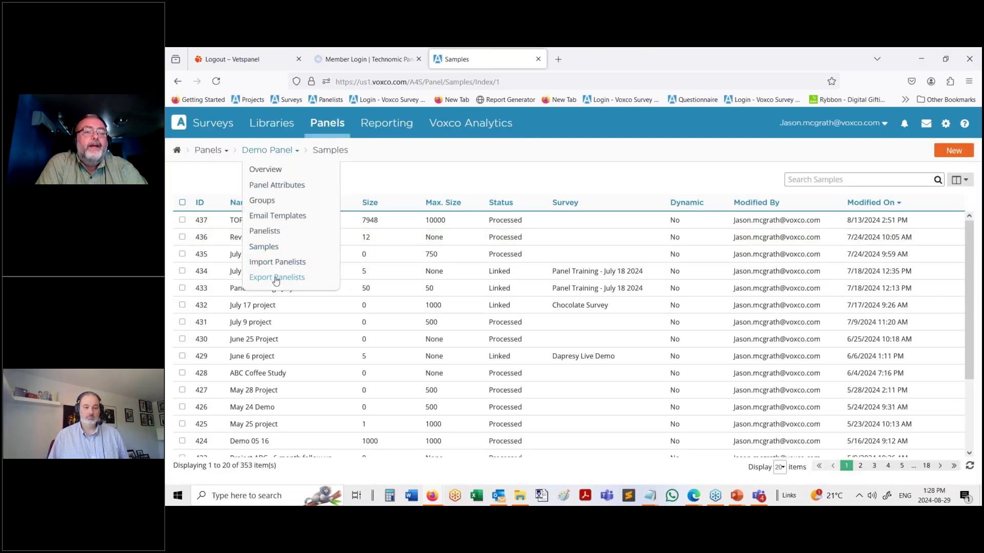
left_click(281, 171)
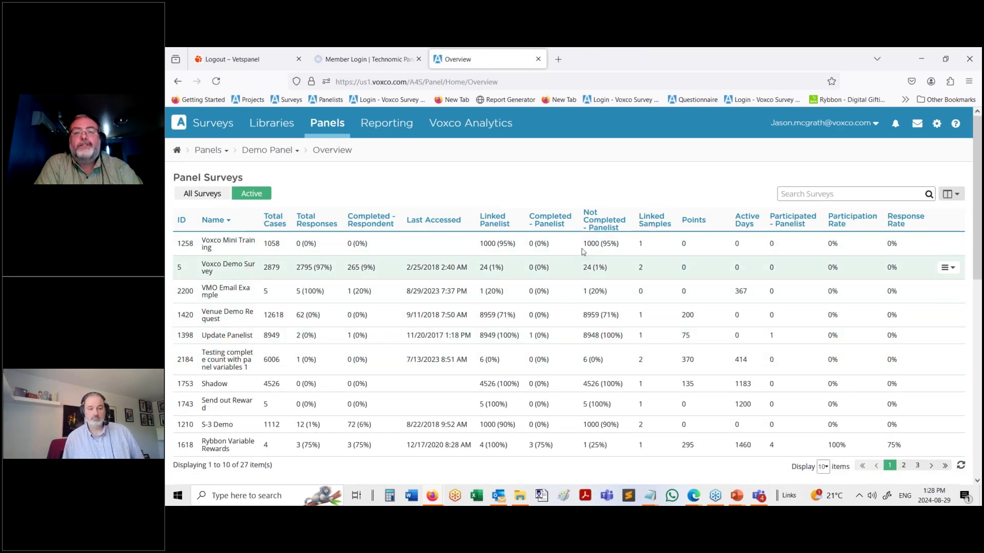
double_click(687, 336)
scroll(692, 343, "down", 3)
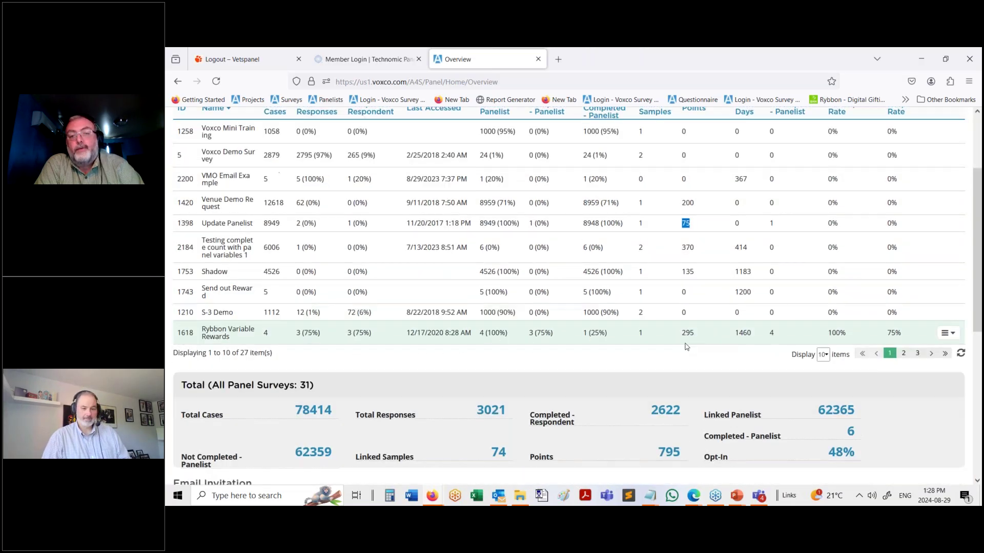
double_click(830, 356)
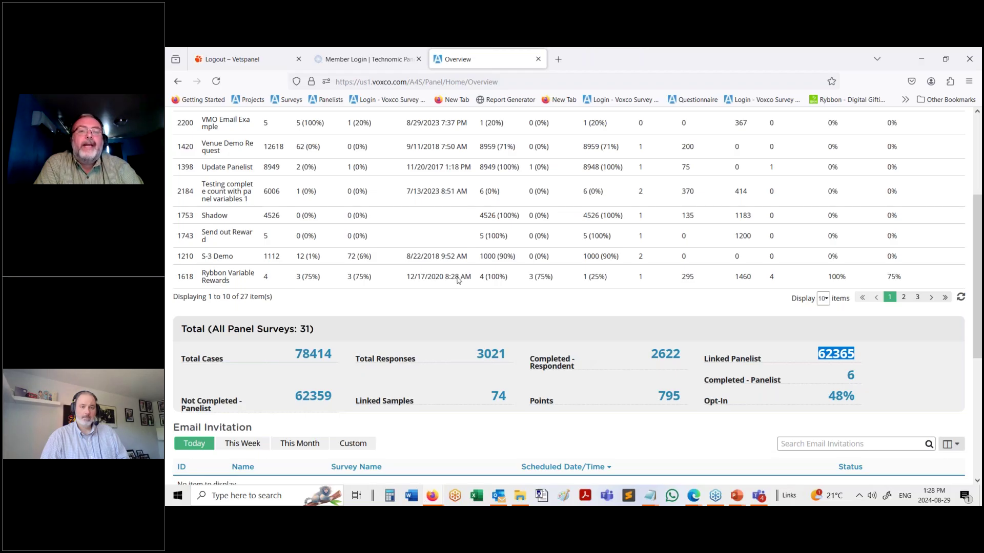
- Review the overview's Email Invitation, SMS Distribution and Panel Performance sections
scroll(458, 277, "up", 3)
scroll(457, 270, "down", 4)
scroll(456, 271, "down", 3)
double_click(235, 374)
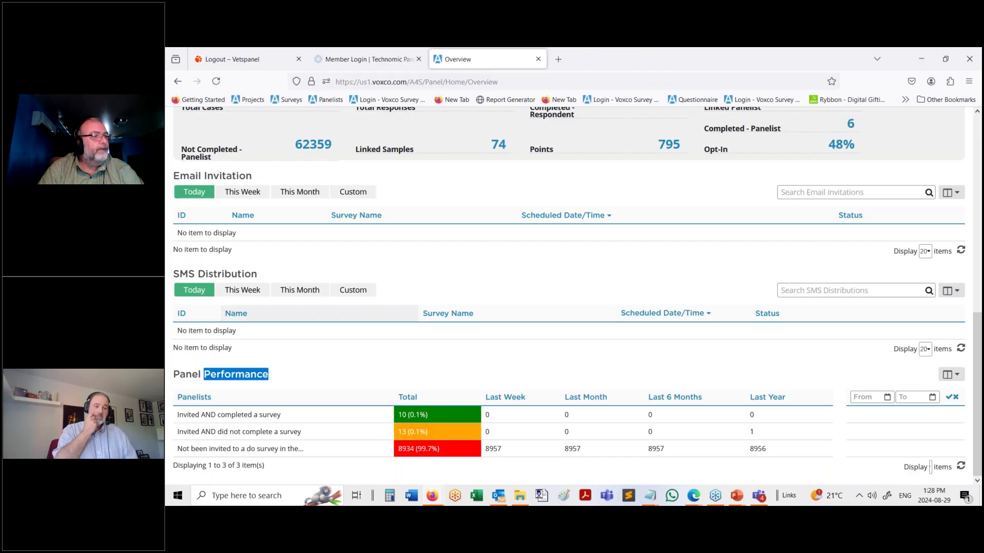
- Switch to the PowerPoint slide show about how Voxco Panel Manager enhances the panelist experience
key("alt+Tab")
key("alt+Tab")
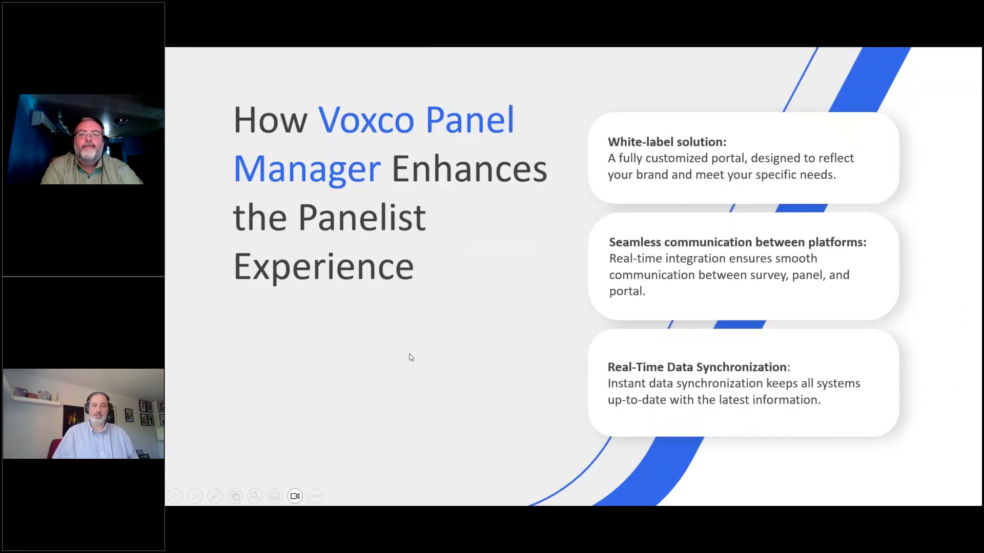